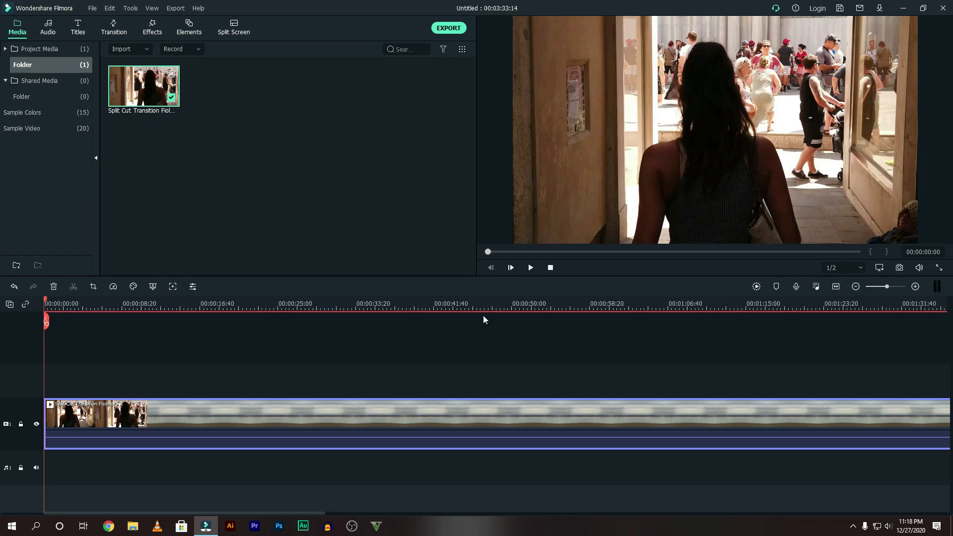
Step: Scrub through the trimmed screen-recording clip to its end and return the playhead to the start
{"action": "left_click", "coordinate": [360, 309]}
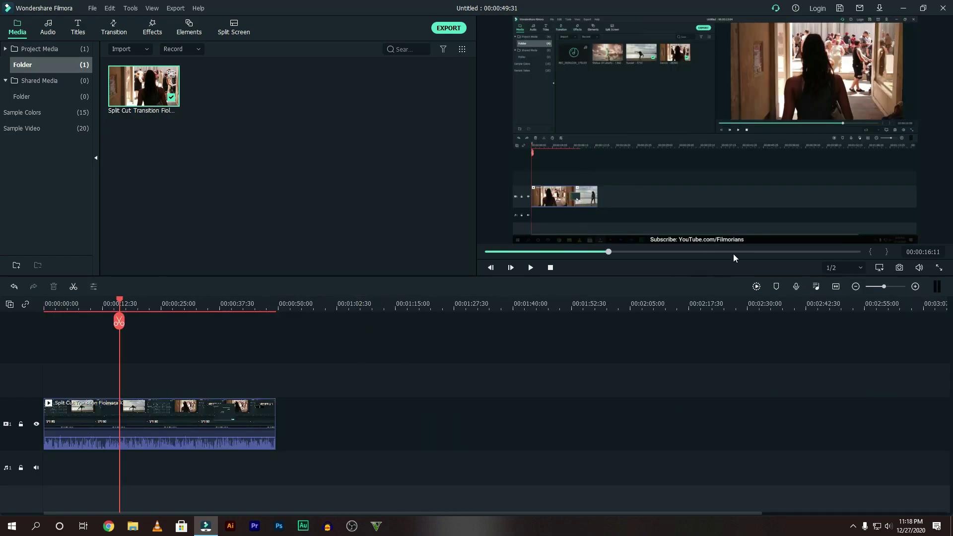
{"action": "left_click_drag", "start_coordinate": [734, 253], "coordinate": [872, 245]}
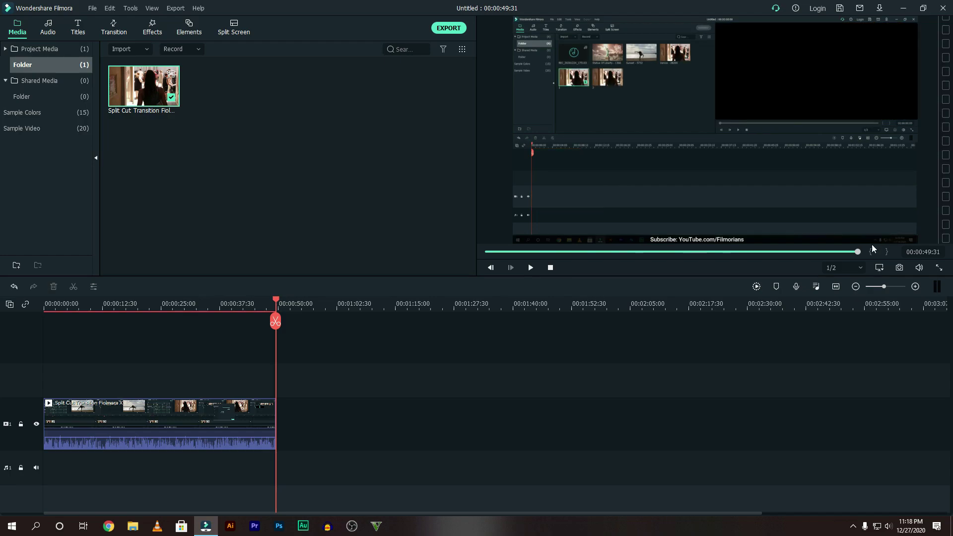
{"action": "left_click", "coordinate": [495, 255]}
{"action": "scroll", "coordinate": [247, 301], "scroll_direction": "up", "scroll_amount": 1}
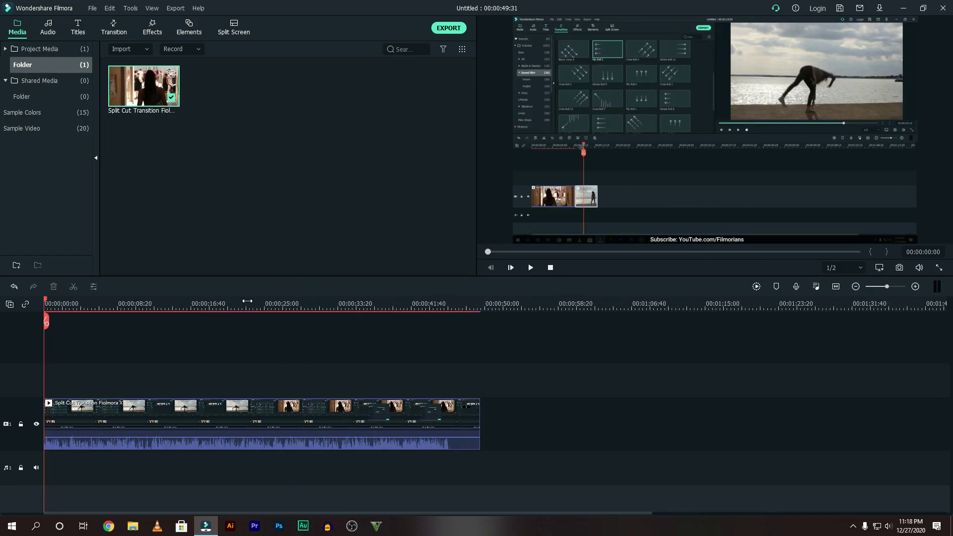
{"action": "scroll", "coordinate": [315, 302], "scroll_direction": "up", "scroll_amount": 2}
{"action": "scroll", "coordinate": [277, 302], "scroll_direction": "down", "scroll_amount": 1}
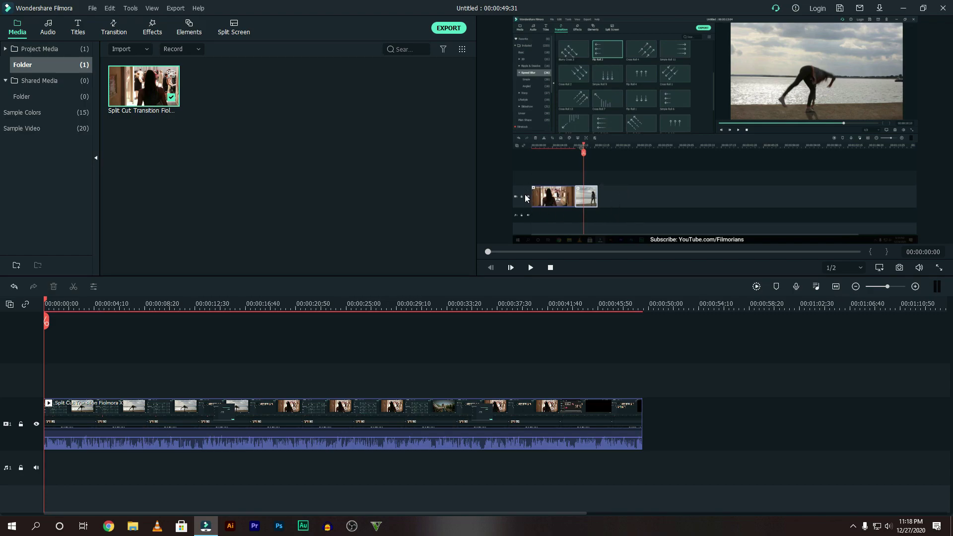
Step: Place the Orange sample color above the video at the start of the timeline, and lock the video's track
{"action": "left_click", "coordinate": [43, 123]}
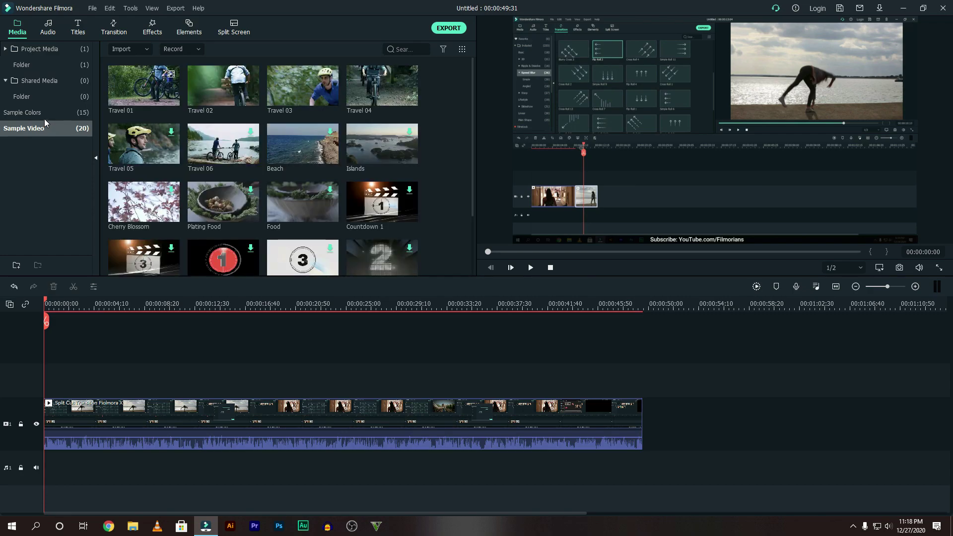
{"action": "left_click", "coordinate": [43, 112]}
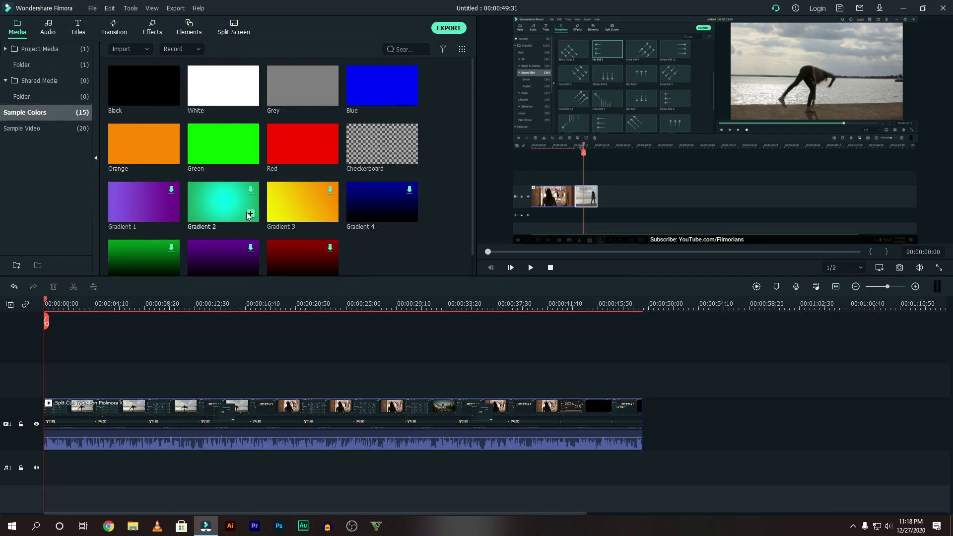
{"action": "left_click_drag", "start_coordinate": [151, 148], "coordinate": [45, 377]}
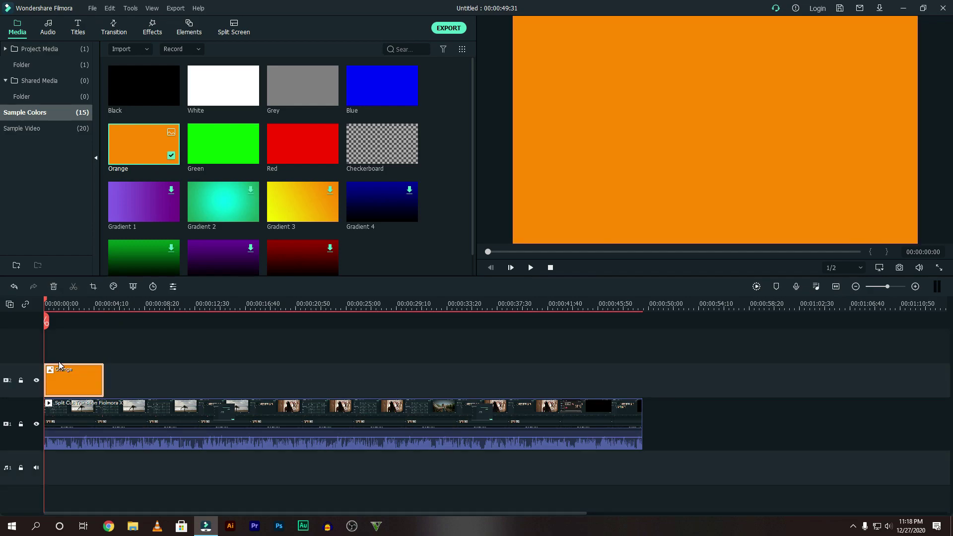
{"action": "left_click", "coordinate": [65, 415]}
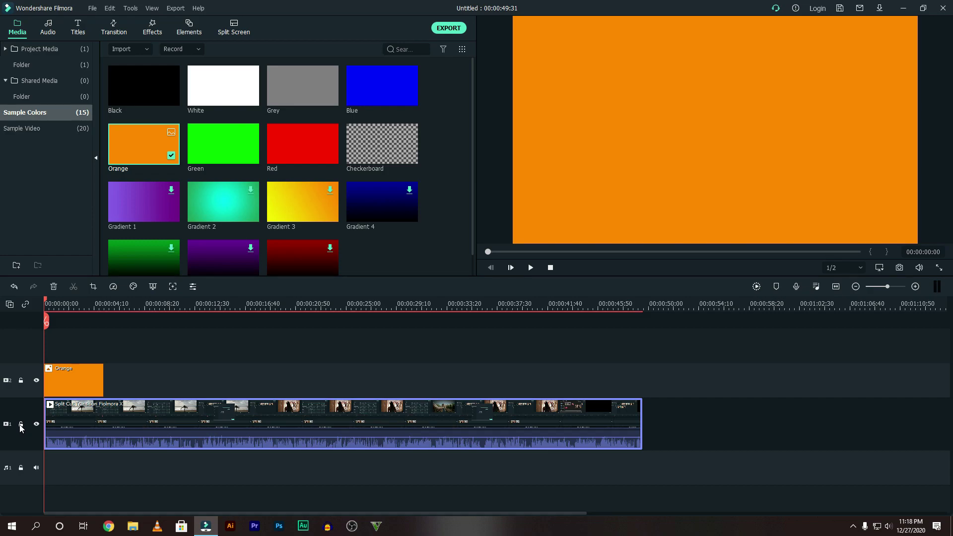
{"action": "left_click", "coordinate": [20, 424]}
Step: Shrink the Orange overlay in the preview so it covers just the two clips in the recorded timeline
{"action": "left_click", "coordinate": [65, 389]}
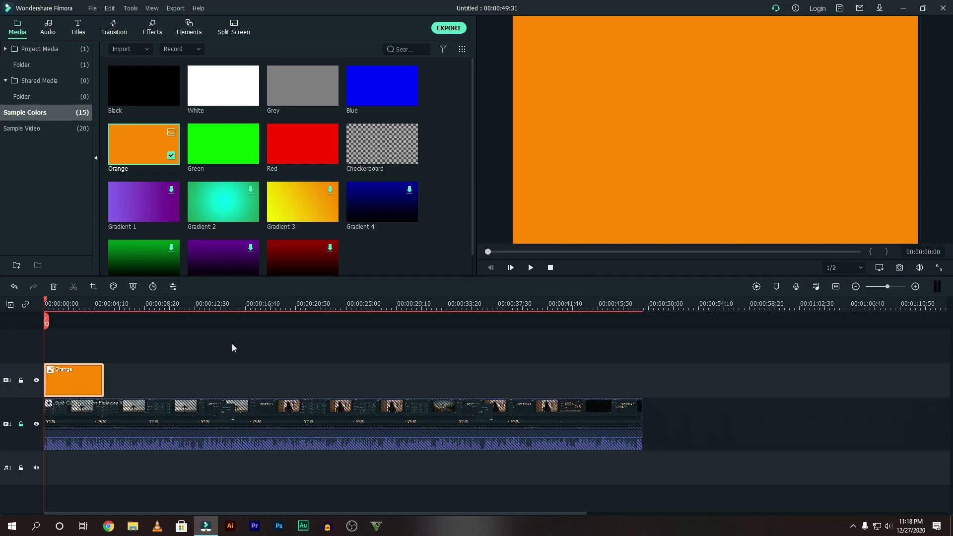
{"action": "left_click", "coordinate": [573, 162]}
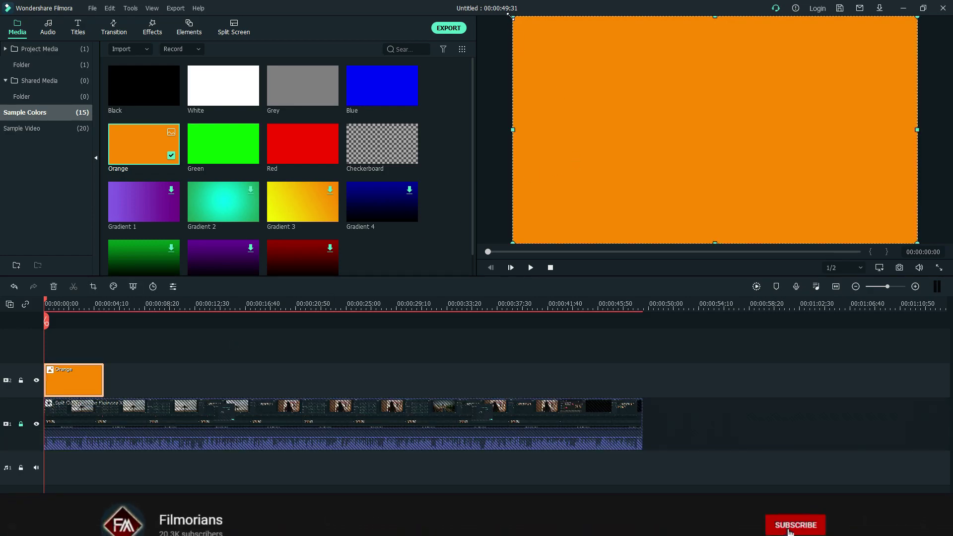
{"action": "left_click_drag", "start_coordinate": [512, 21], "coordinate": [565, 186]}
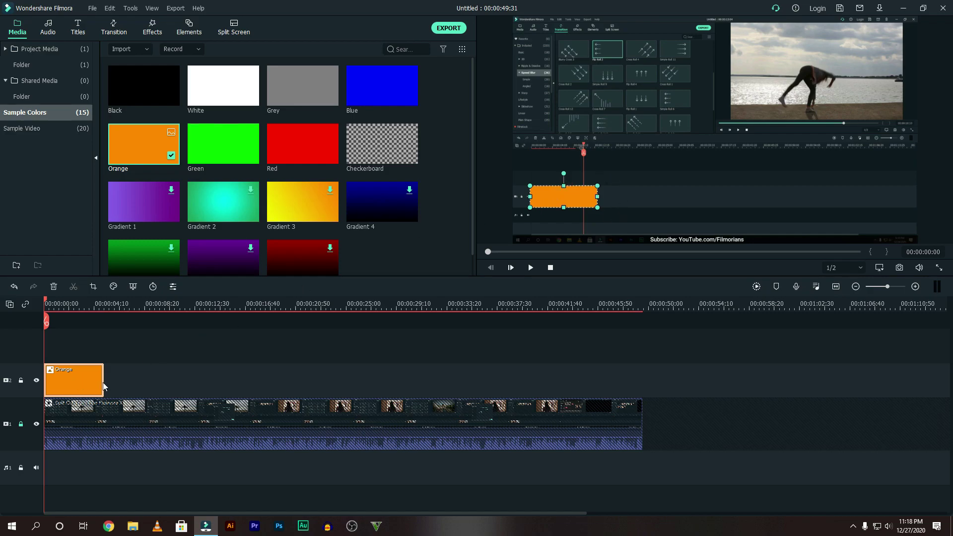
Step: Set the Orange overlay's compositing opacity to 40% and confirm its settings
{"action": "double_click", "coordinate": [78, 380]}
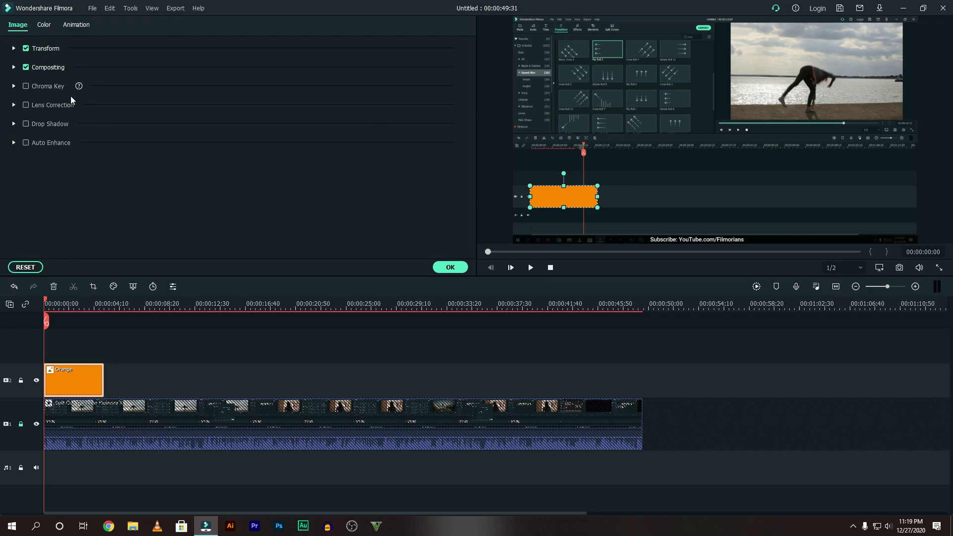
{"action": "left_click", "coordinate": [13, 68]}
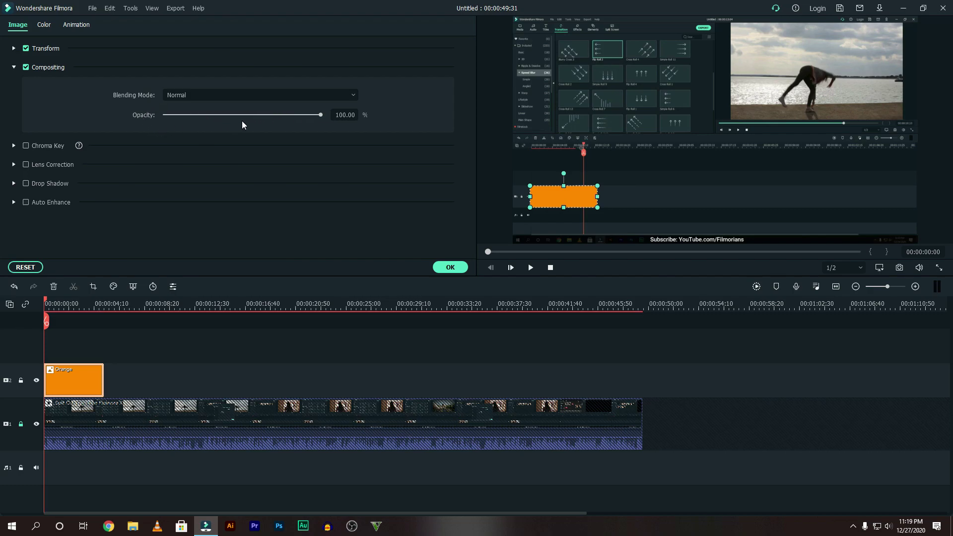
{"action": "left_click", "coordinate": [205, 117]}
{"action": "left_click_drag", "start_coordinate": [206, 116], "coordinate": [225, 114]}
{"action": "double_click", "coordinate": [344, 115]}
{"action": "type", "text": "40"}
{"action": "key", "text": "Return"}
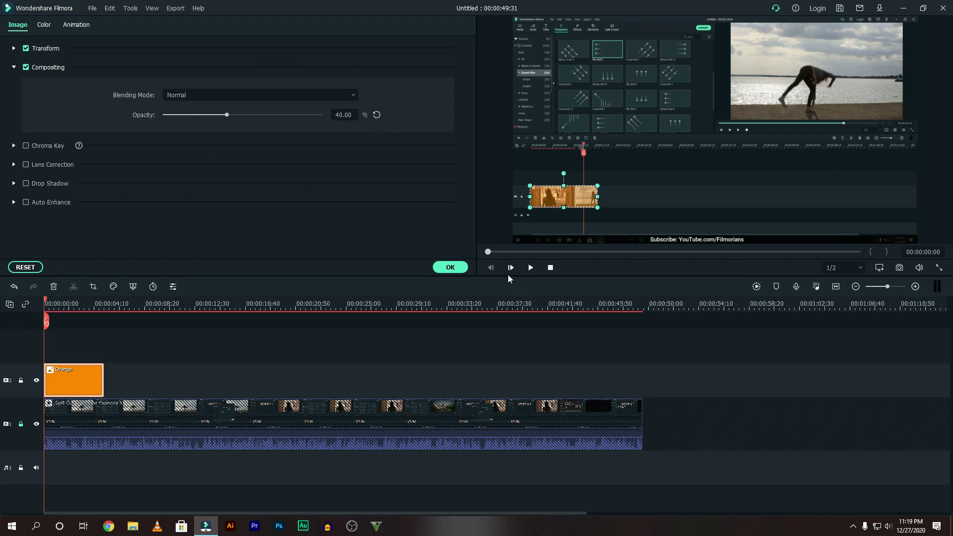
{"action": "left_click", "coordinate": [452, 270]}
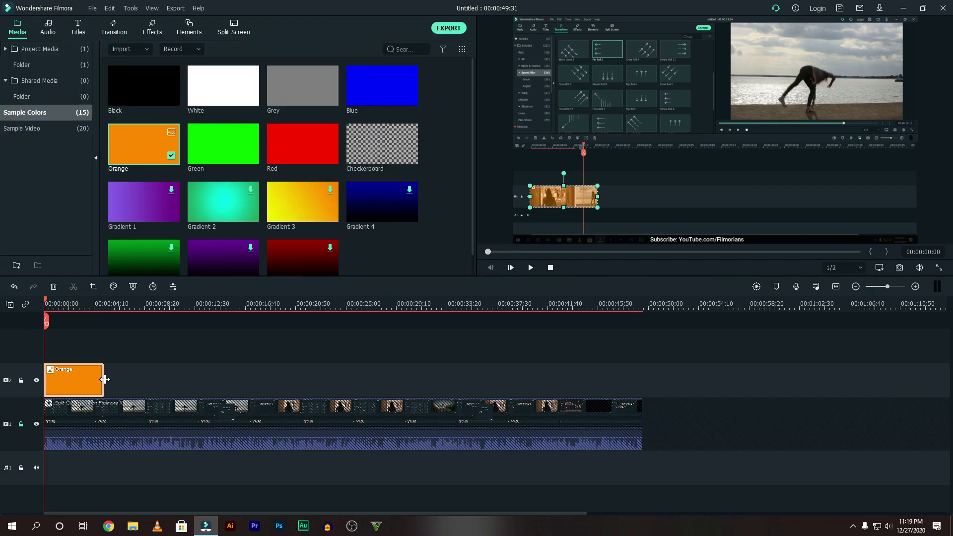
Step: Shorten the Orange clip to about 2 seconds 20 frames and shift it about 6 frames later on its track
{"action": "left_click_drag", "start_coordinate": [104, 379], "coordinate": [72, 380]}
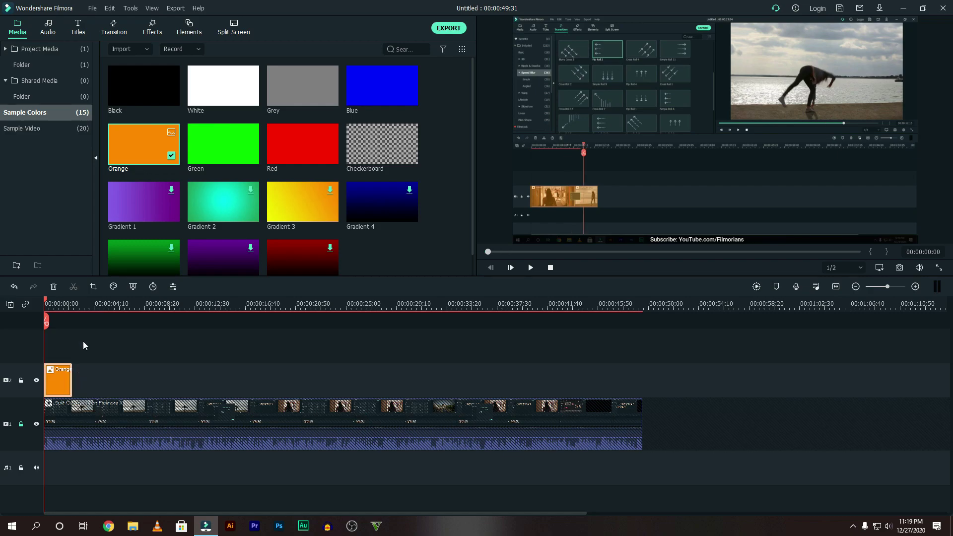
{"action": "scroll", "coordinate": [431, 291], "scroll_direction": "up", "scroll_amount": 5}
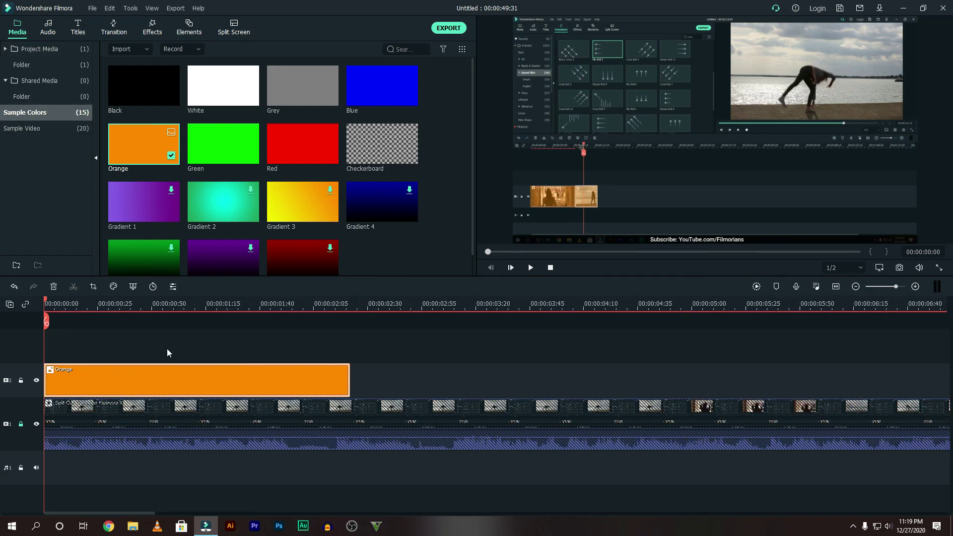
{"action": "left_click_drag", "start_coordinate": [151, 380], "coordinate": [165, 380]}
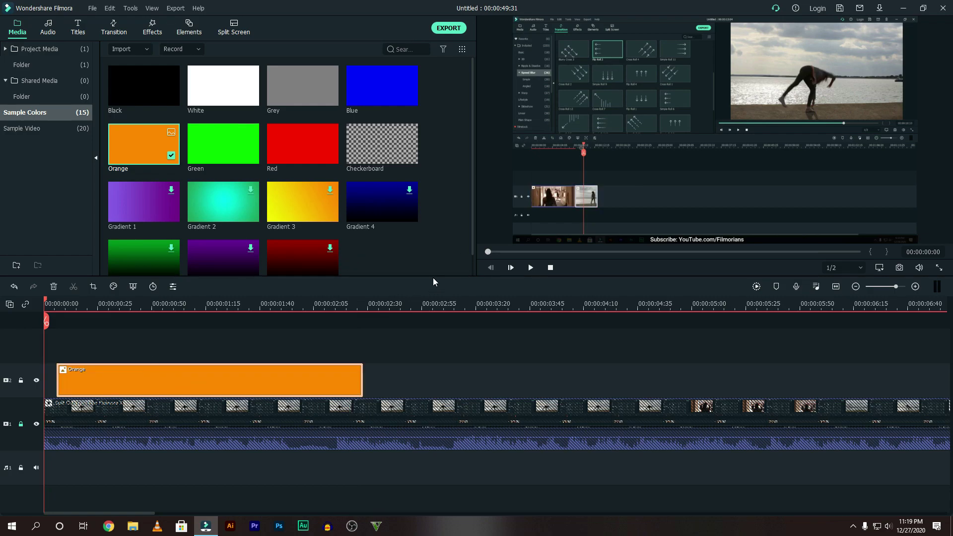
Step: Play back the section where the Orange highlight appears and return the playhead to the start
{"action": "left_click_drag", "start_coordinate": [434, 278], "coordinate": [434, 284]}
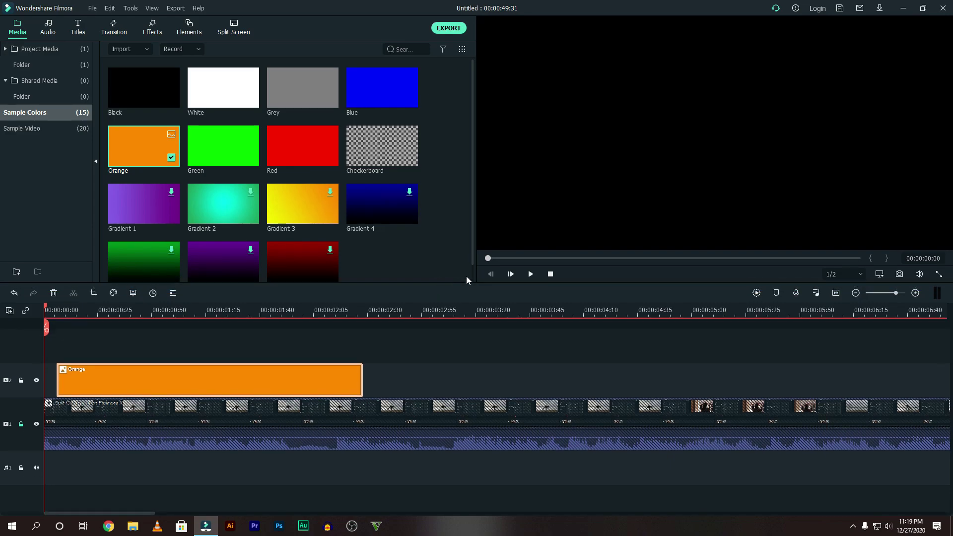
{"action": "key", "text": "space"}
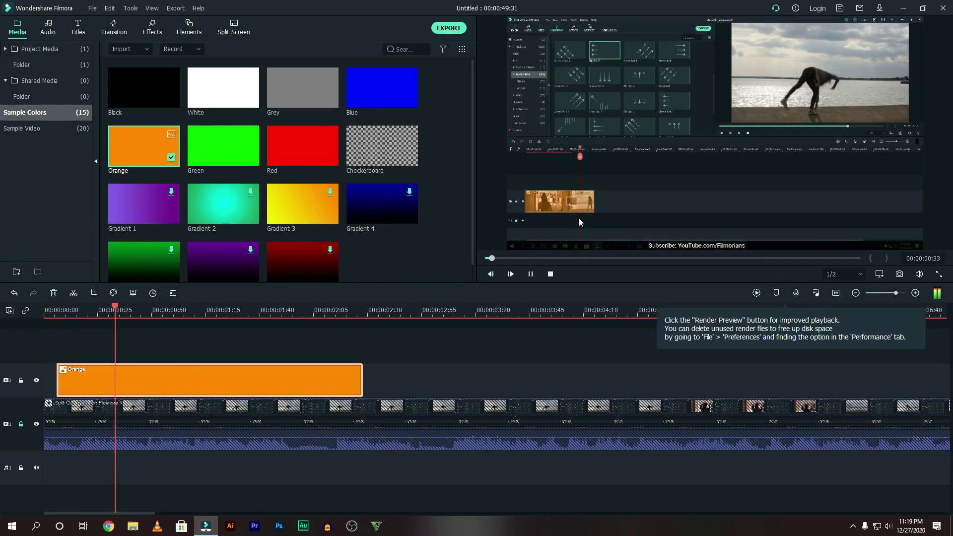
{"action": "key", "text": "space"}
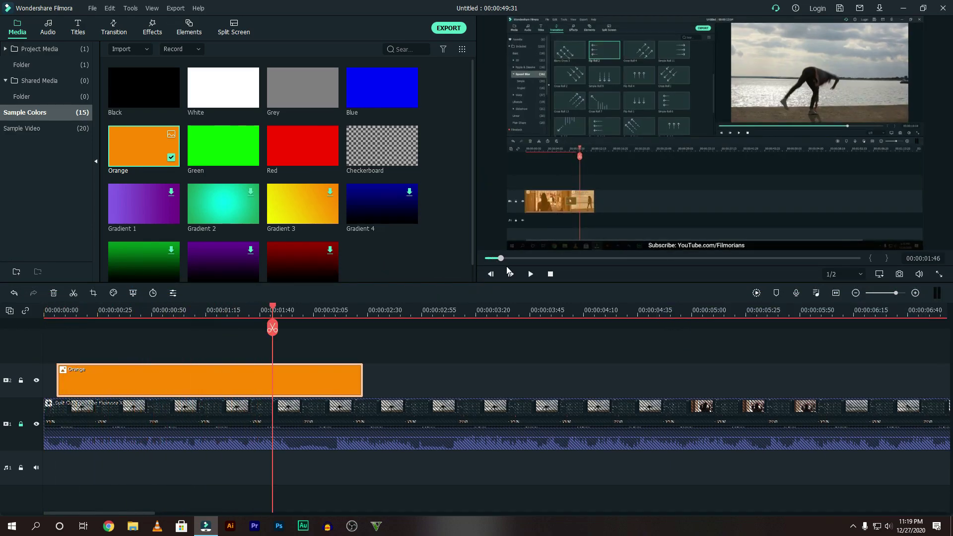
{"action": "left_click_drag", "start_coordinate": [500, 259], "coordinate": [488, 258]}
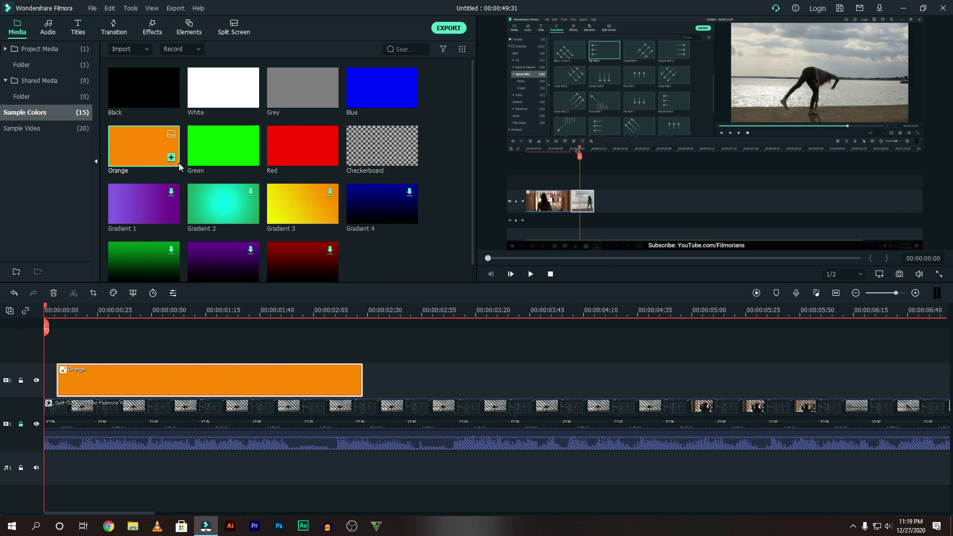
Step: Apply a Dissolve transition to the start of the Orange clip, shorten it to 24 frames and preview it
{"action": "left_click", "coordinate": [115, 31]}
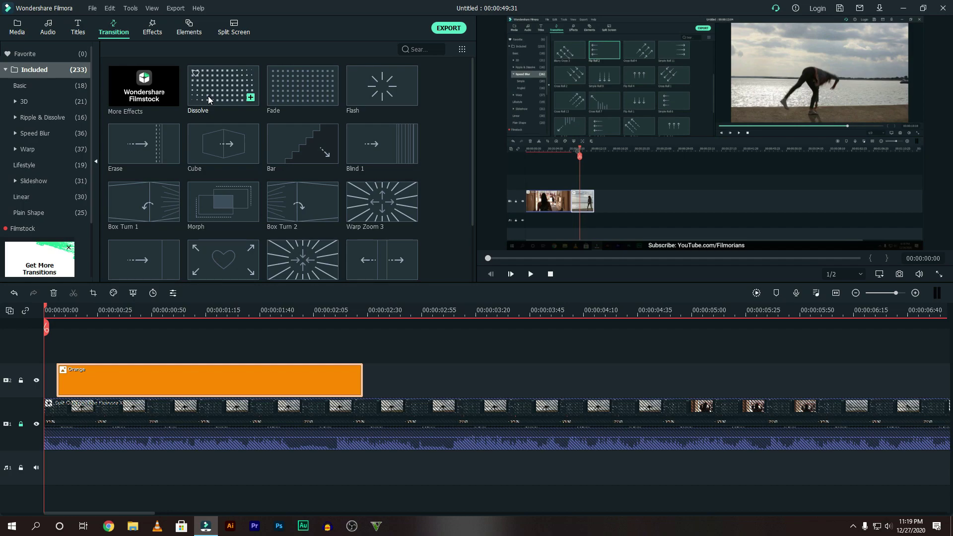
{"action": "left_click_drag", "start_coordinate": [205, 86], "coordinate": [95, 382]}
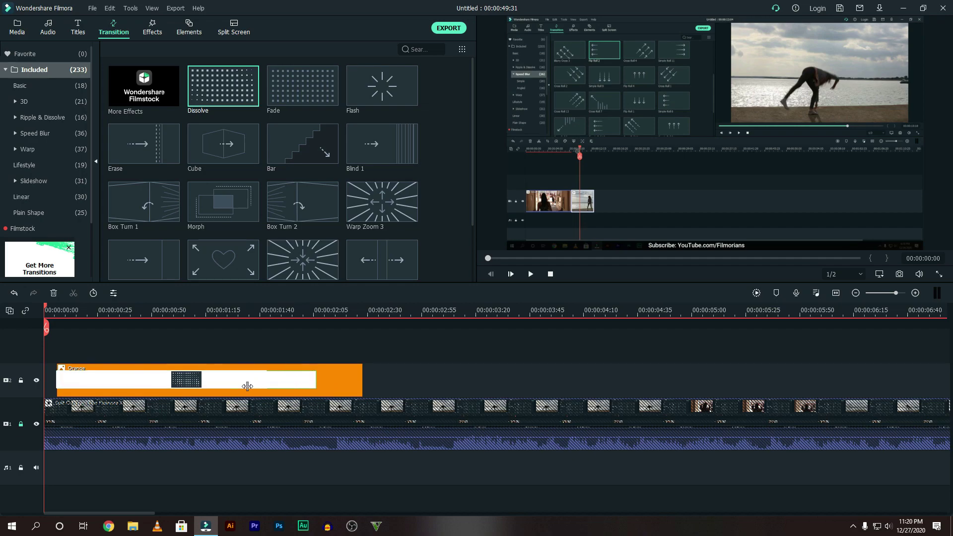
{"action": "left_click_drag", "start_coordinate": [115, 391], "coordinate": [130, 382]}
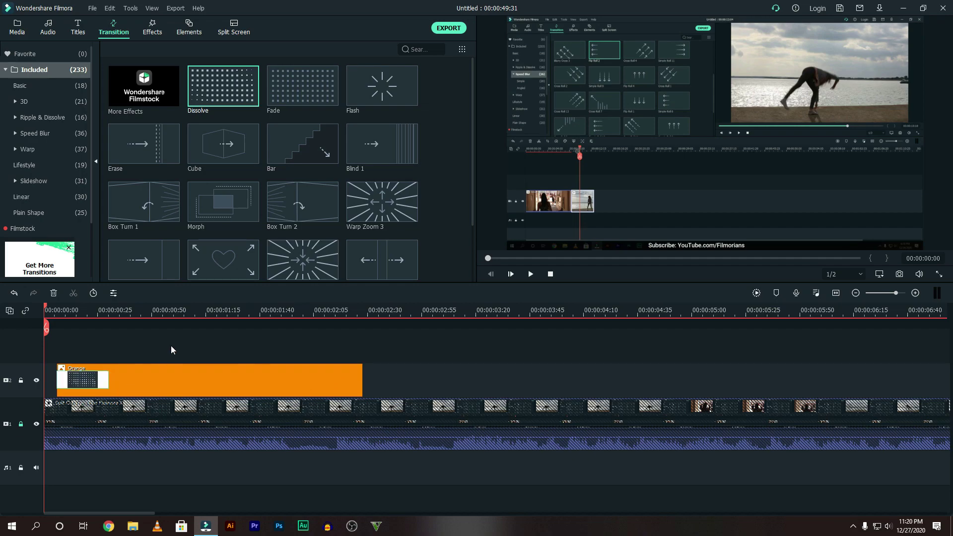
{"action": "key", "text": "space"}
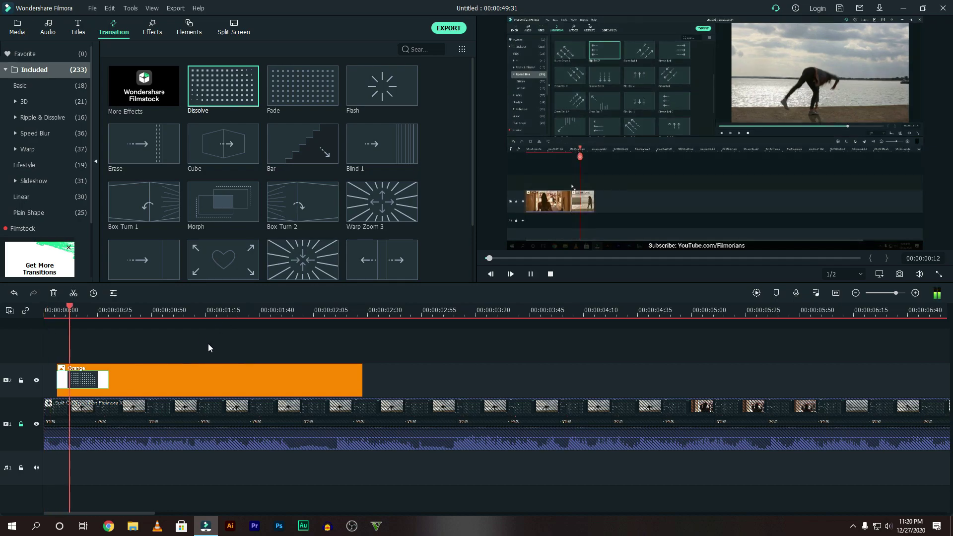
{"action": "key", "text": "space"}
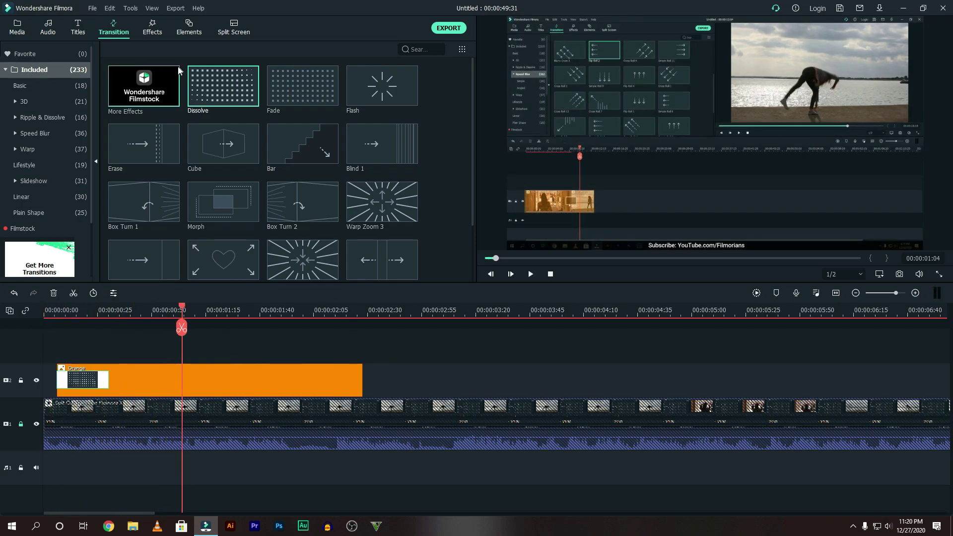
Step: Add a Dissolve transition to the end of the Orange clip and apply the first transition's 24-frame duration to all transitions
{"action": "left_click_drag", "start_coordinate": [274, 311], "coordinate": [118, 378]}
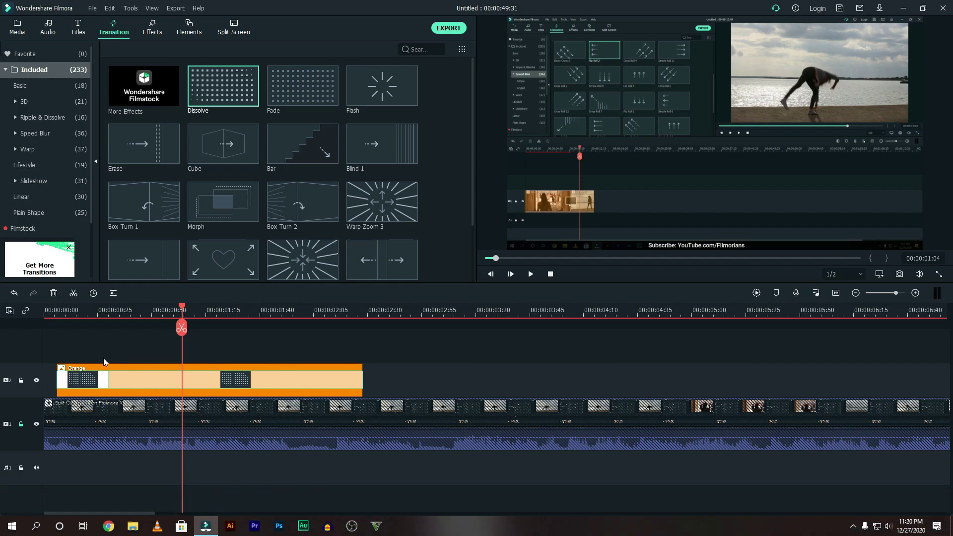
{"action": "left_click", "coordinate": [81, 313]}
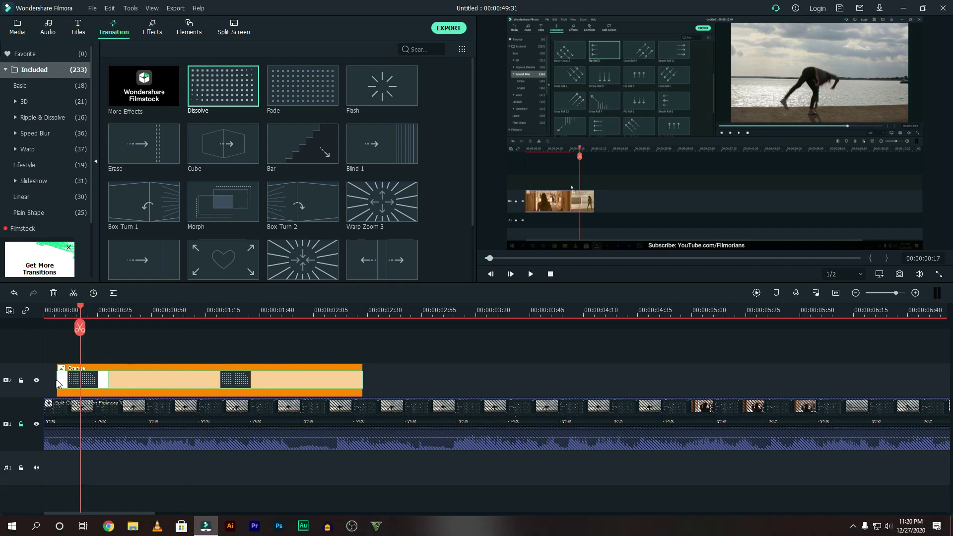
{"action": "double_click", "coordinate": [92, 383]}
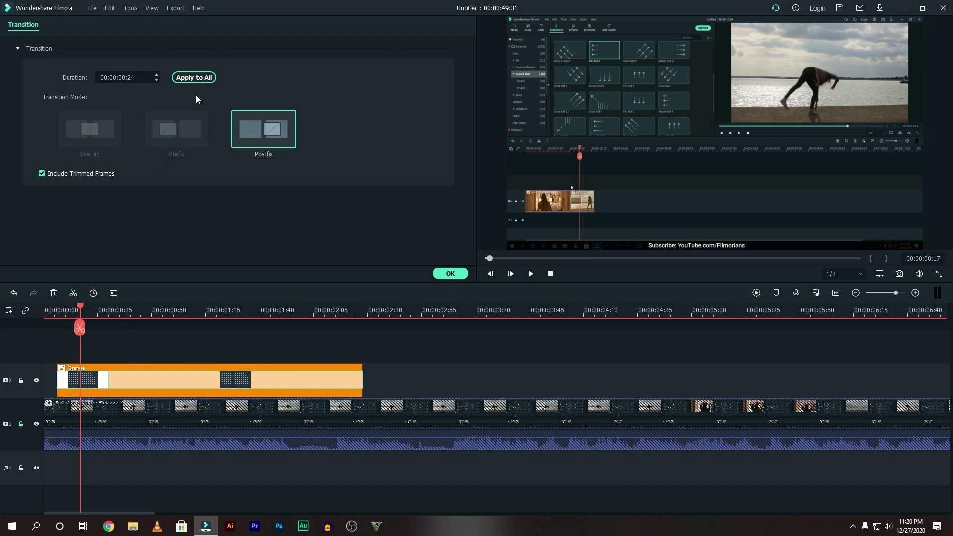
{"action": "left_click", "coordinate": [196, 79]}
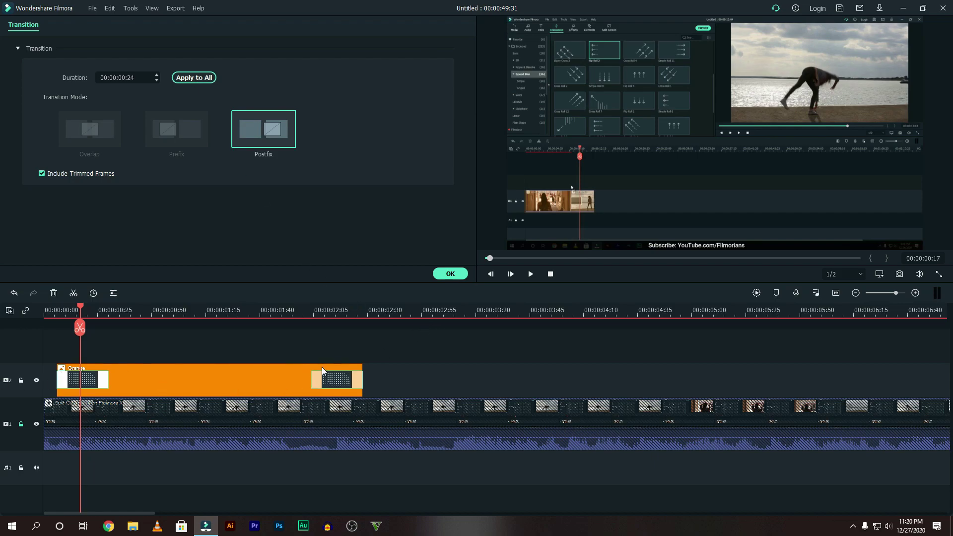
{"action": "left_click", "coordinate": [83, 386]}
{"action": "left_click", "coordinate": [337, 380]}
{"action": "left_click", "coordinate": [450, 273]}
Step: Play back the Orange highlight to check how it fades in and out
{"action": "key", "text": "space"}
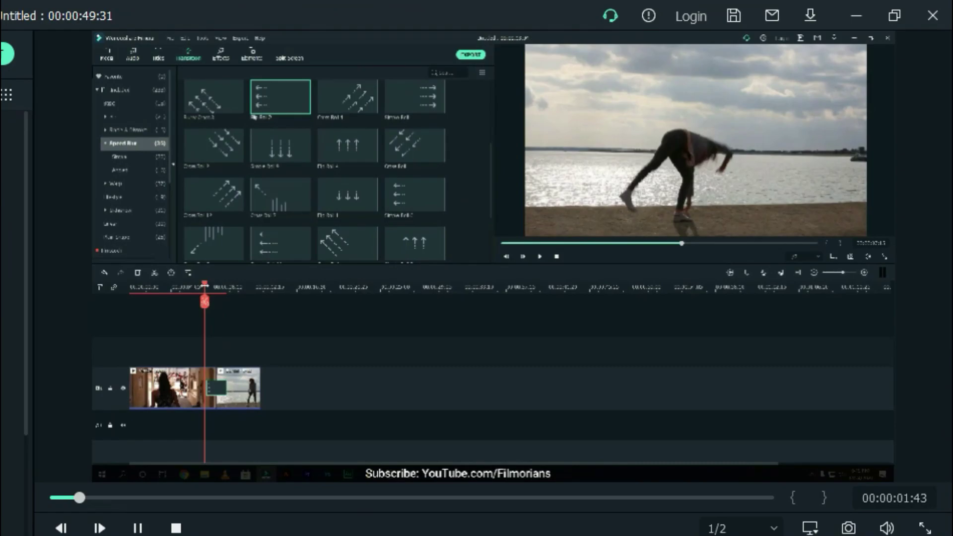
{"action": "key", "text": "Left"}
{"action": "key", "text": "space"}
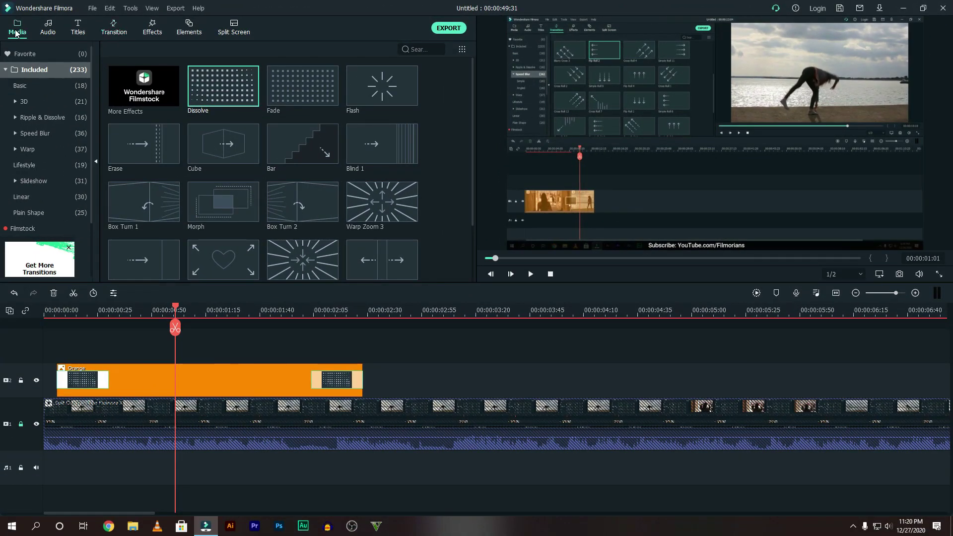
Step: Open the Sample Colors collection in the media library
{"action": "left_click", "coordinate": [16, 31]}
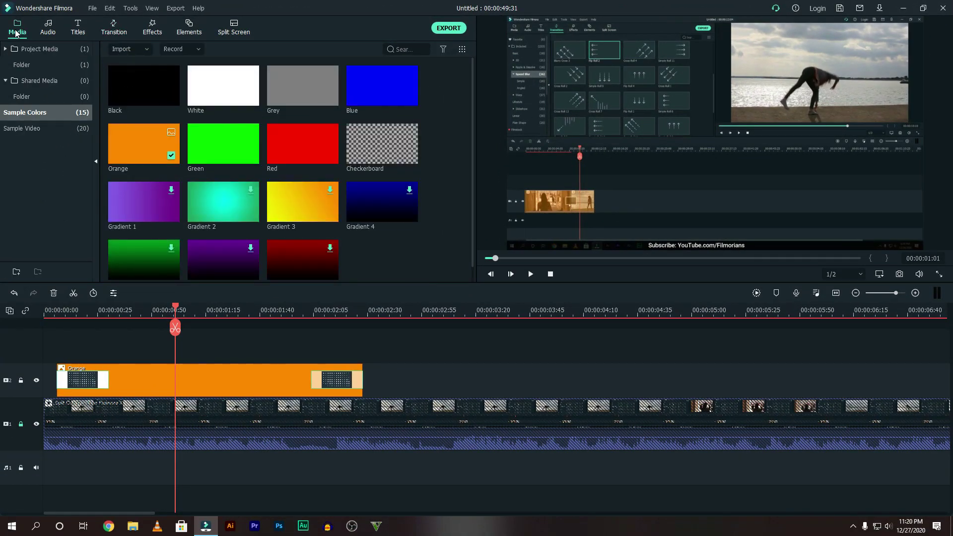